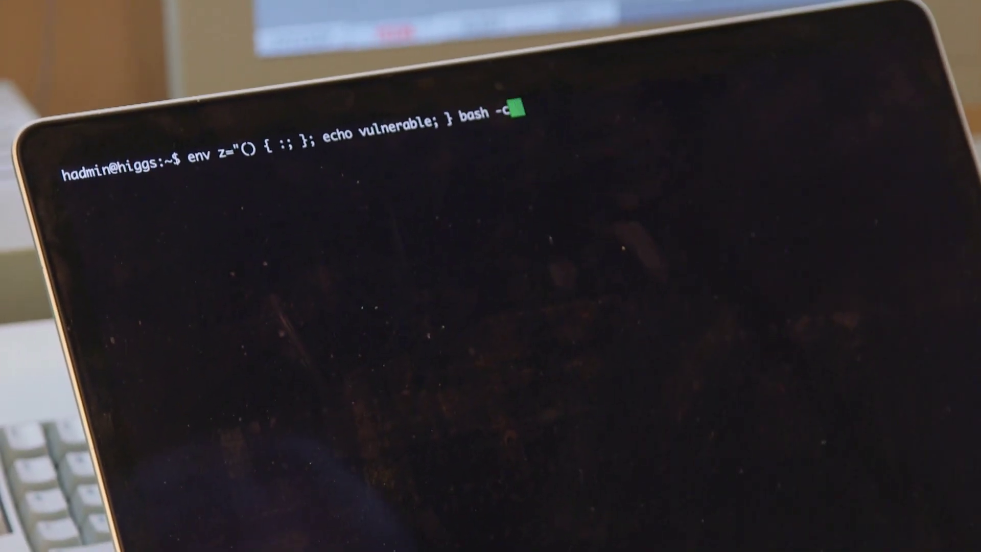
pyautogui.write('"echo foo')
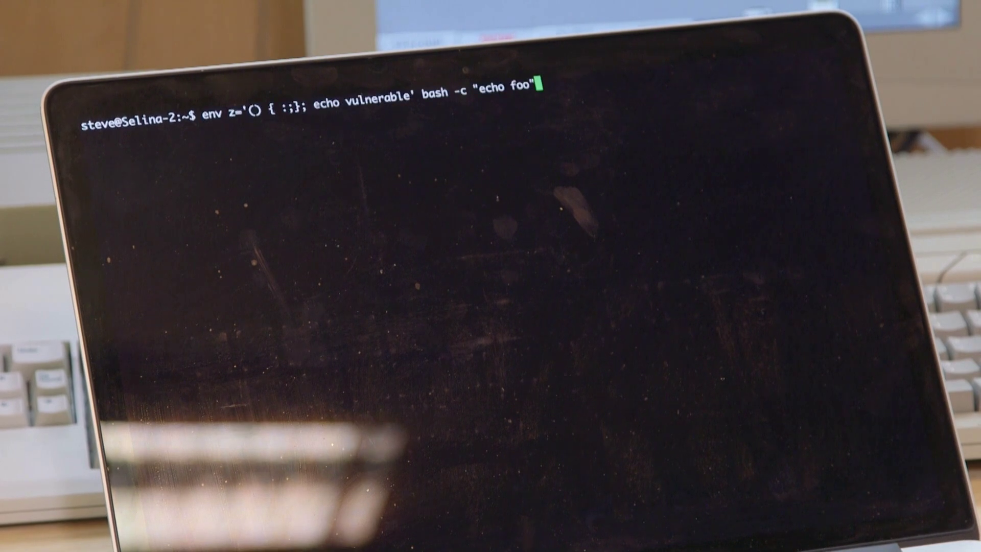
# - Run env z='() { :;}; echo vulnerable' bash -c "echo foo" on the second machine, printing only foo
pyautogui.press('Return')
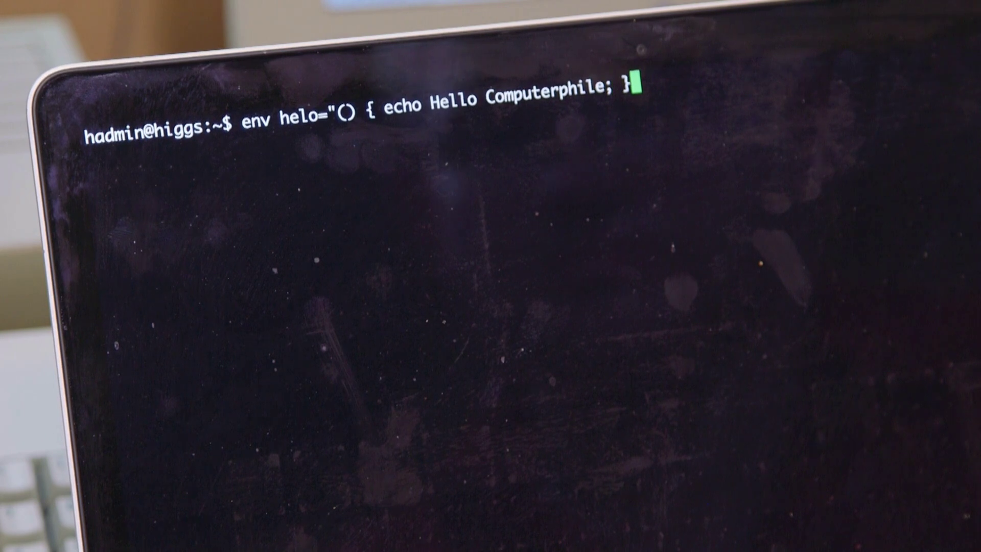
pyautogui.write('h')
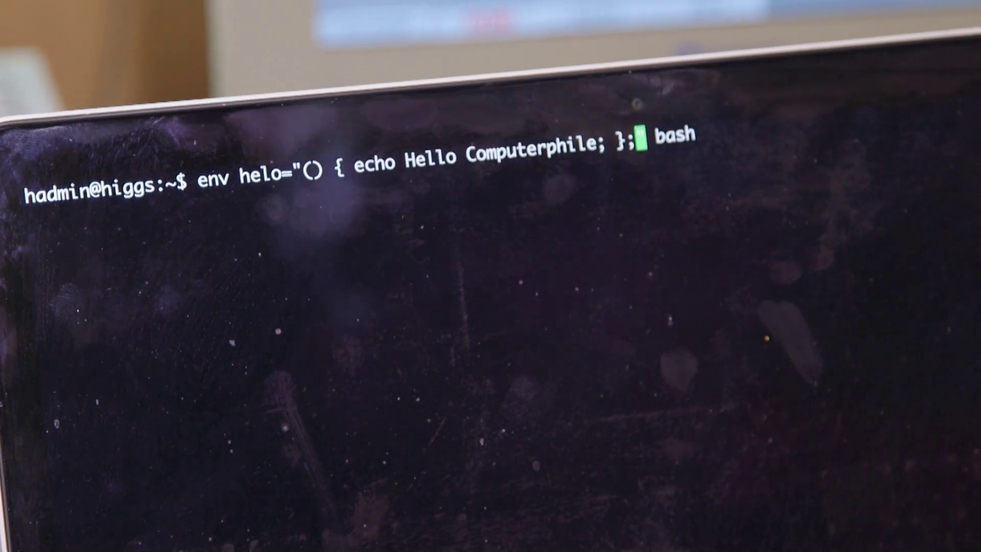
pyautogui.write(' echo ')
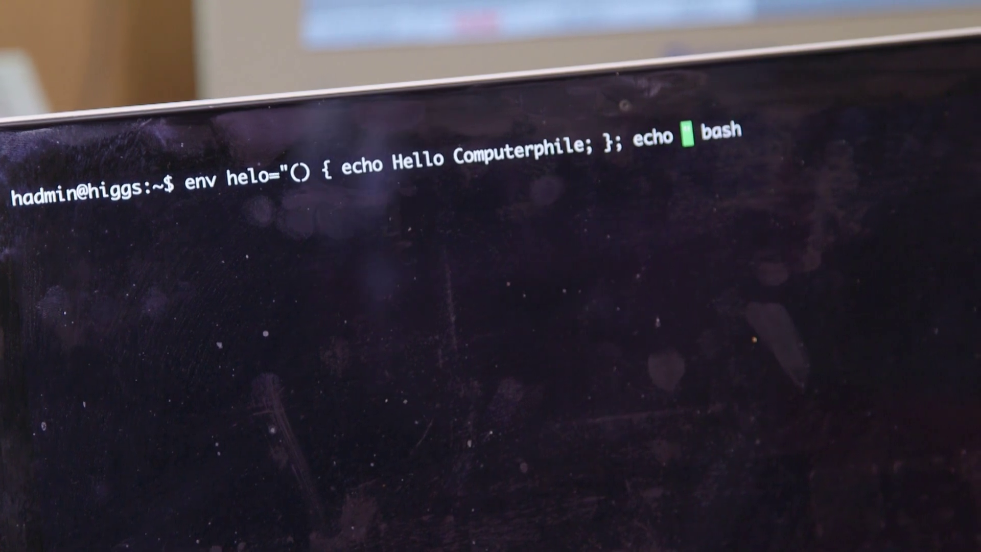
pyautogui.write('He')
pyautogui.write('llo ')
pyautogui.write('Br')
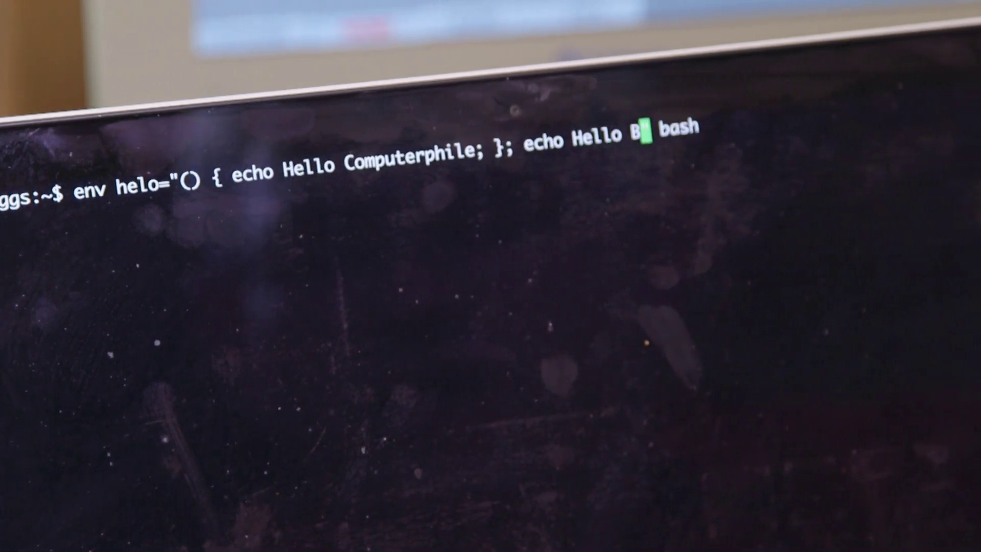
pyautogui.write('ady"')
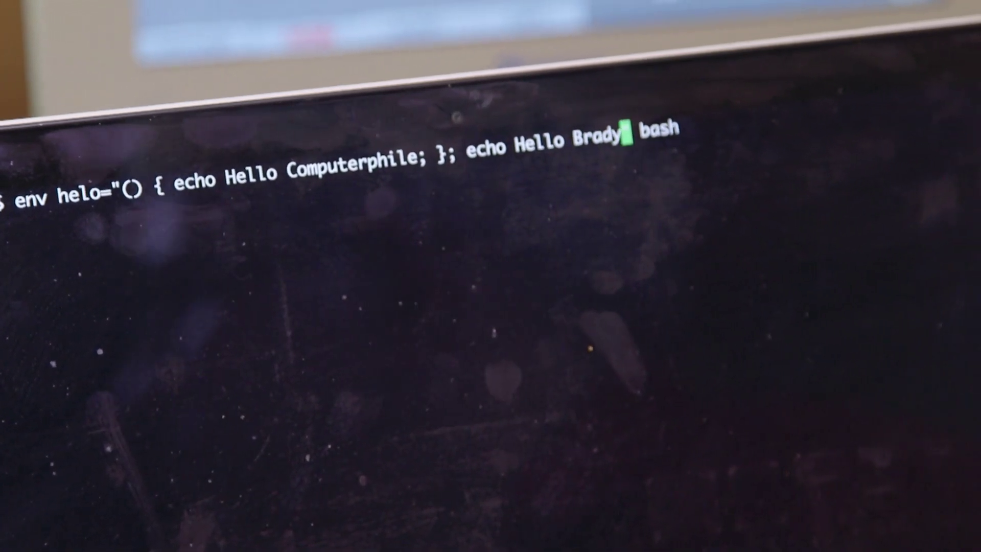